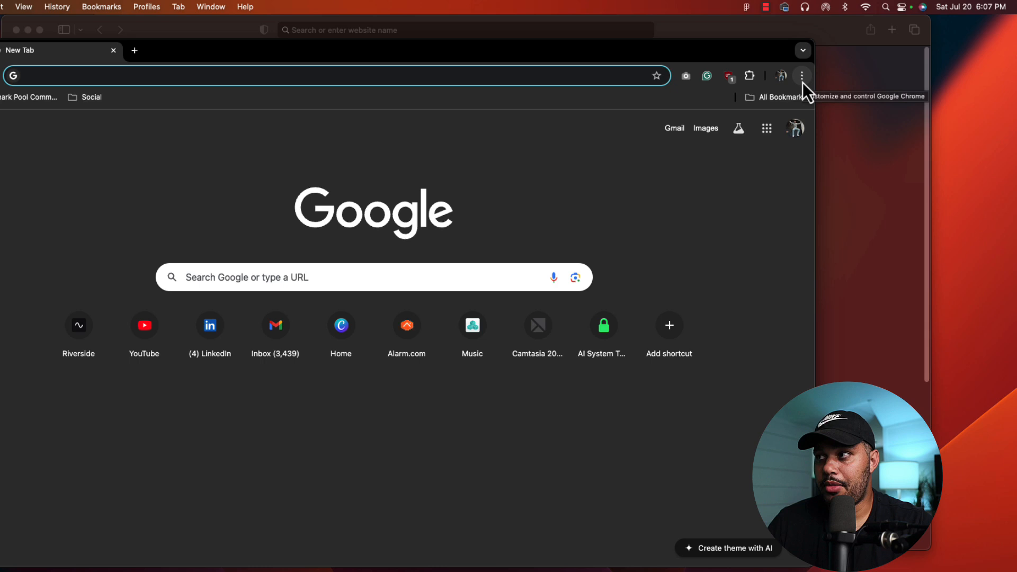
Step: Make DuckDuckGo Chrome's default search engine from the search engine settings
left_click(822, 70)
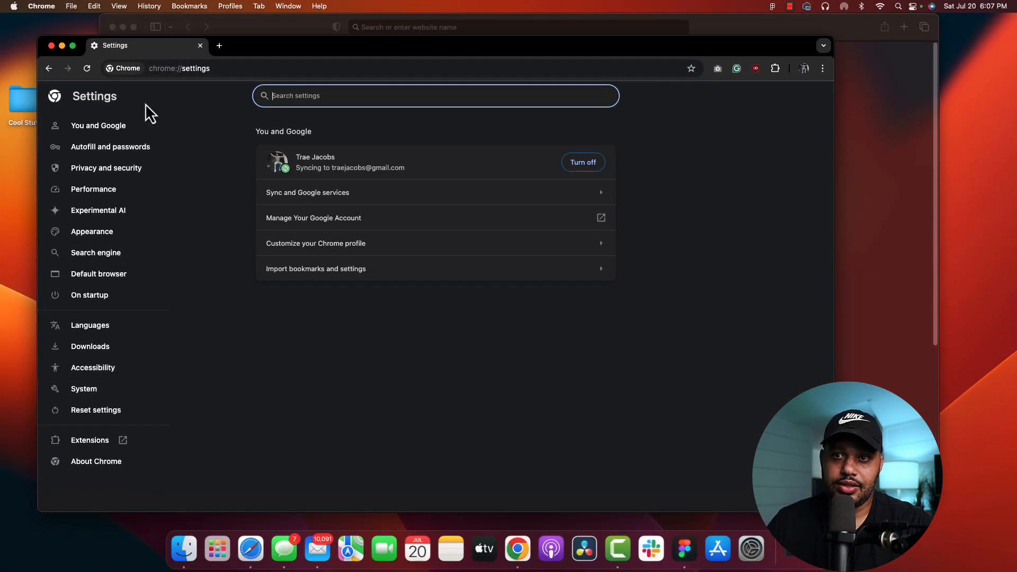
left_click(102, 258)
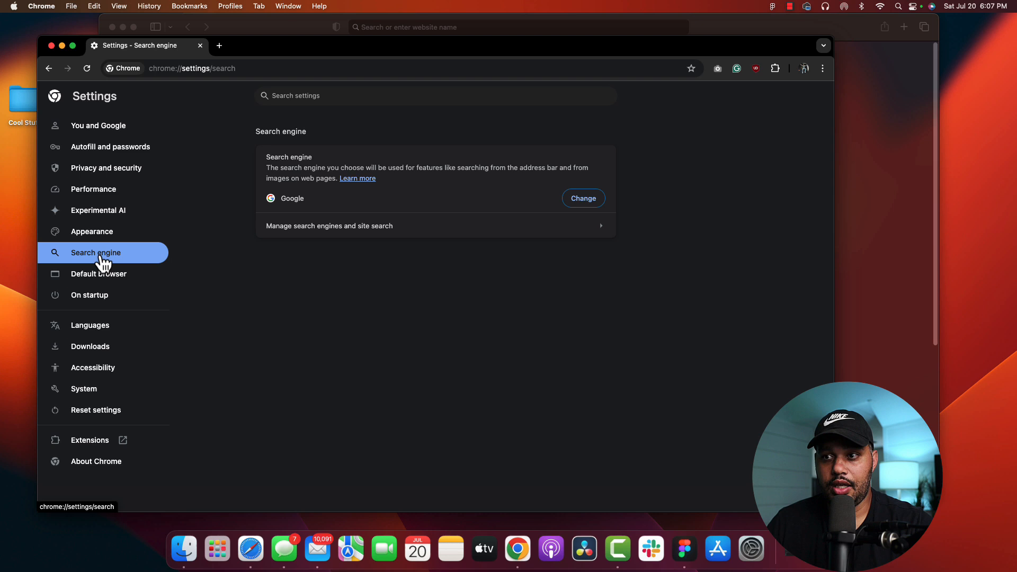
left_click(587, 201)
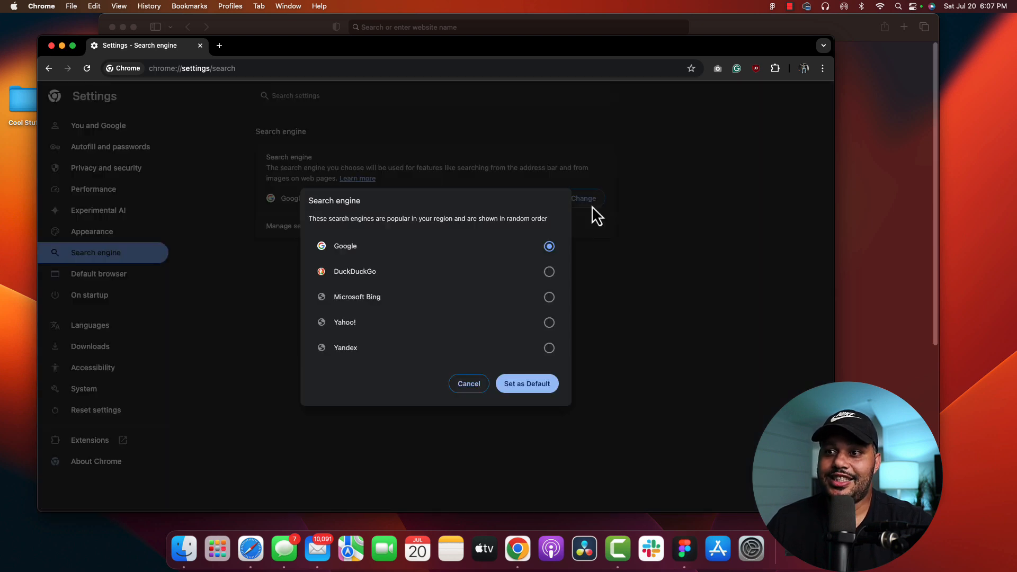
left_click(549, 271)
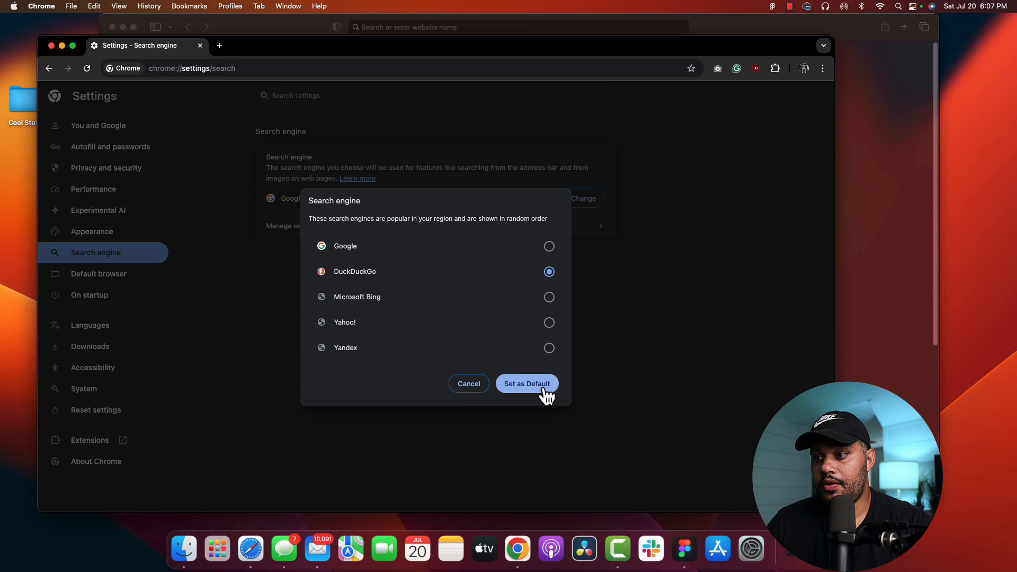
left_click(527, 383)
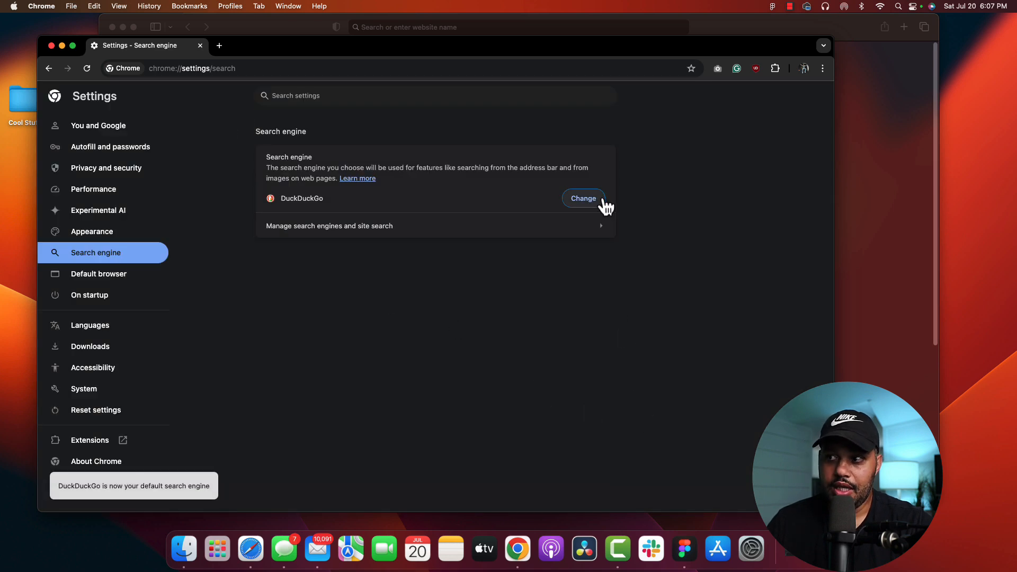
Step: Reconfirm DuckDuckGo as default and check it loads in a new Chrome tab
left_click(583, 198)
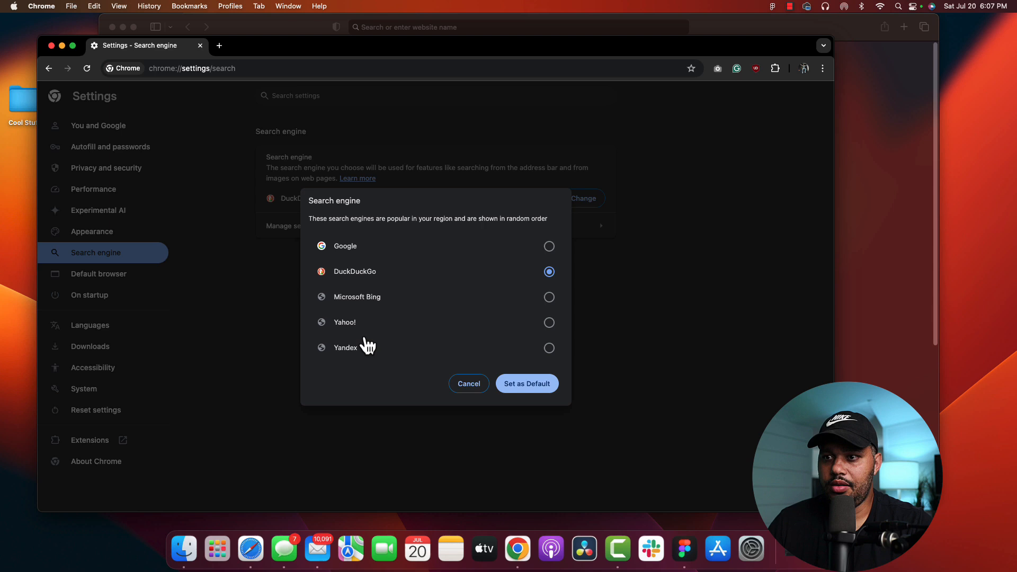
left_click(527, 384)
left_click(219, 45)
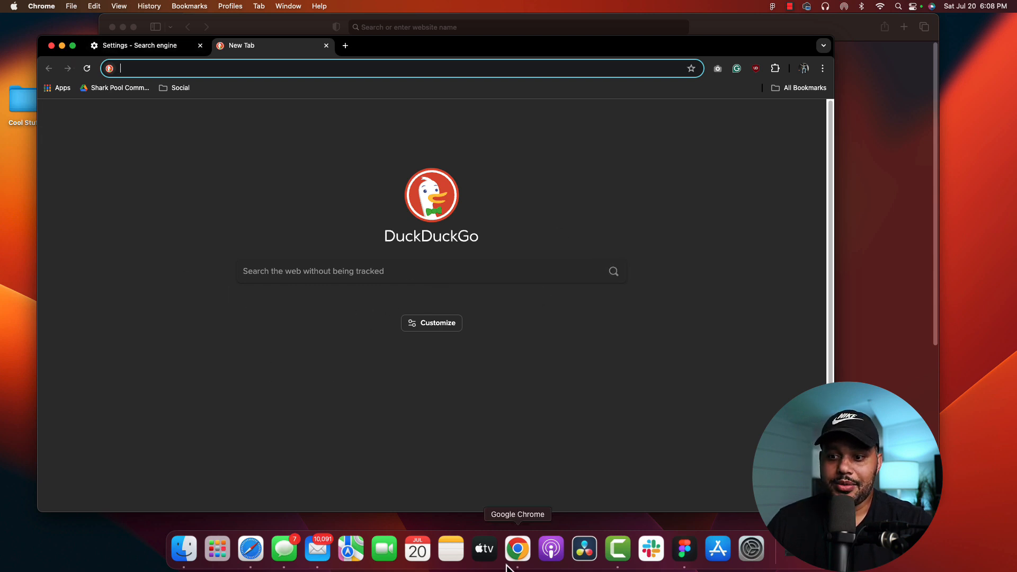
Step: Bring Safari forward and go to its settings
left_click(253, 26)
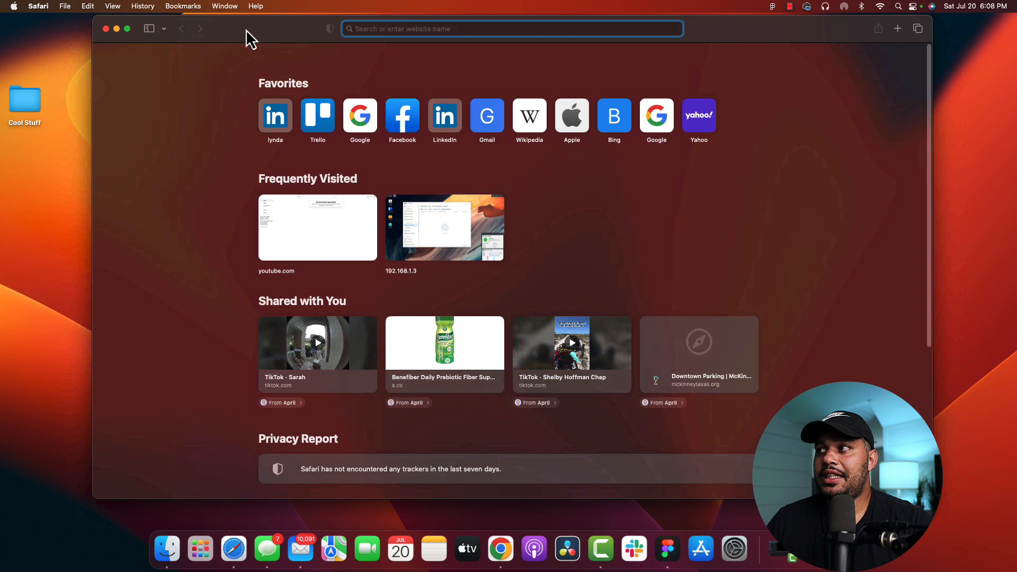
left_click_drag(231, 29, 223, 27)
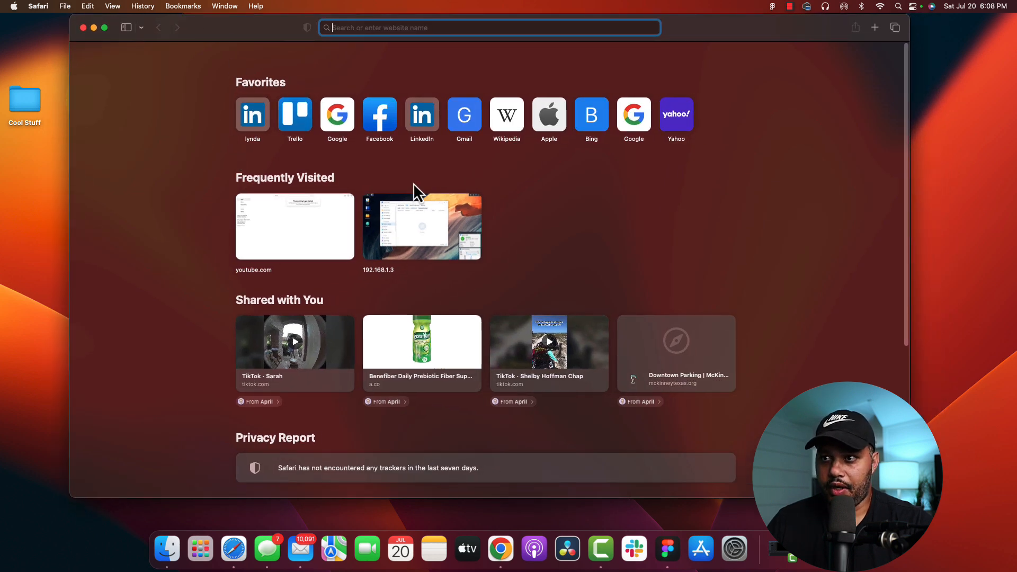
left_click_drag(215, 31, 205, 40)
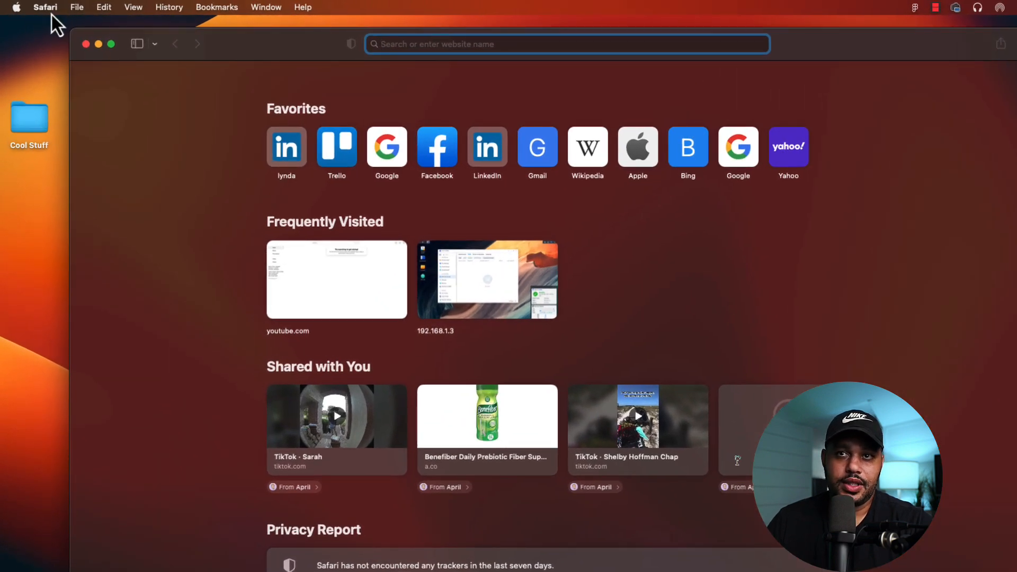
left_click(45, 7)
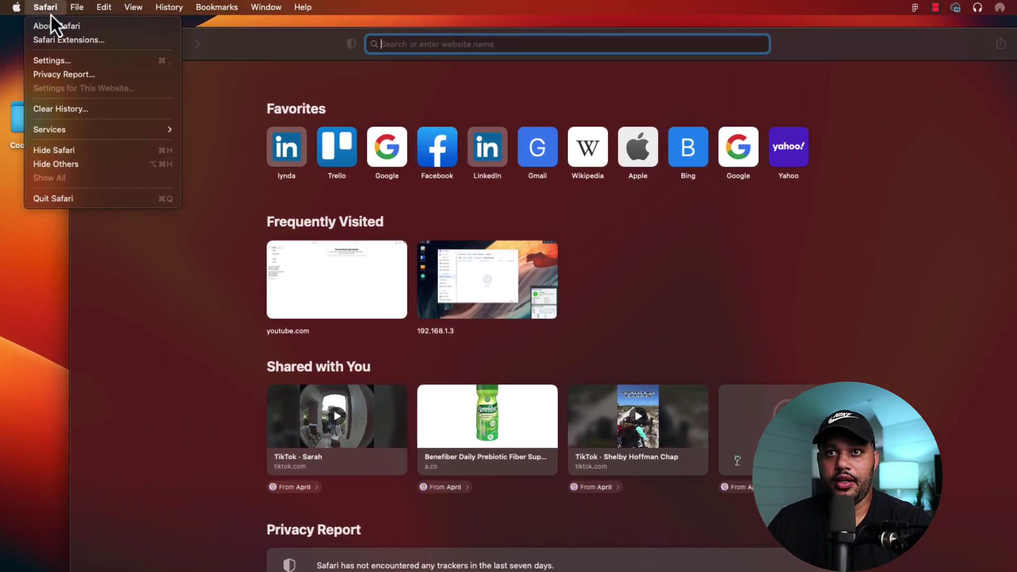
left_click(98, 65)
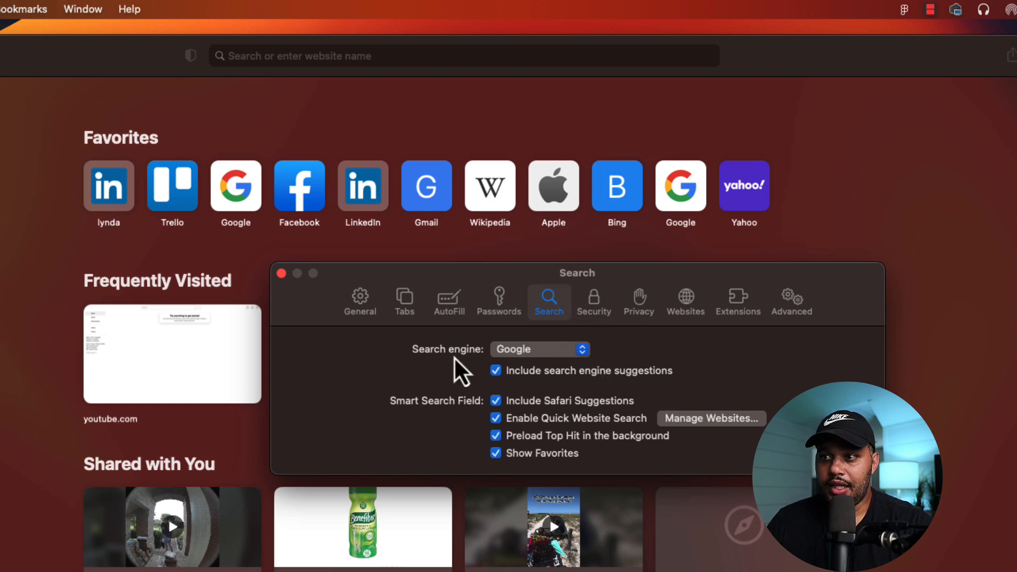
Step: Choose DuckDuckGo as Safari's search engine and close the settings window
left_click(570, 350)
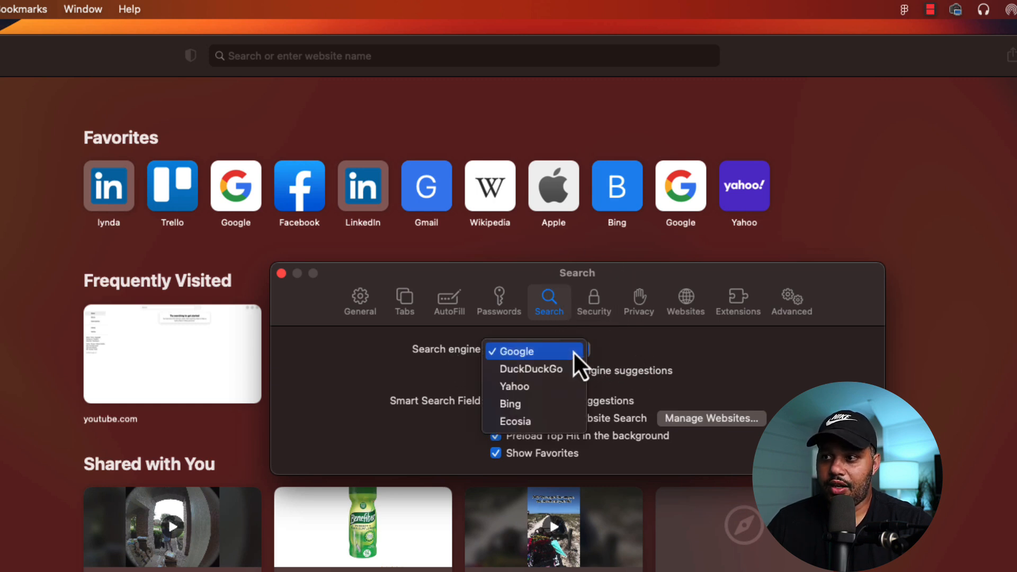
left_click(555, 367)
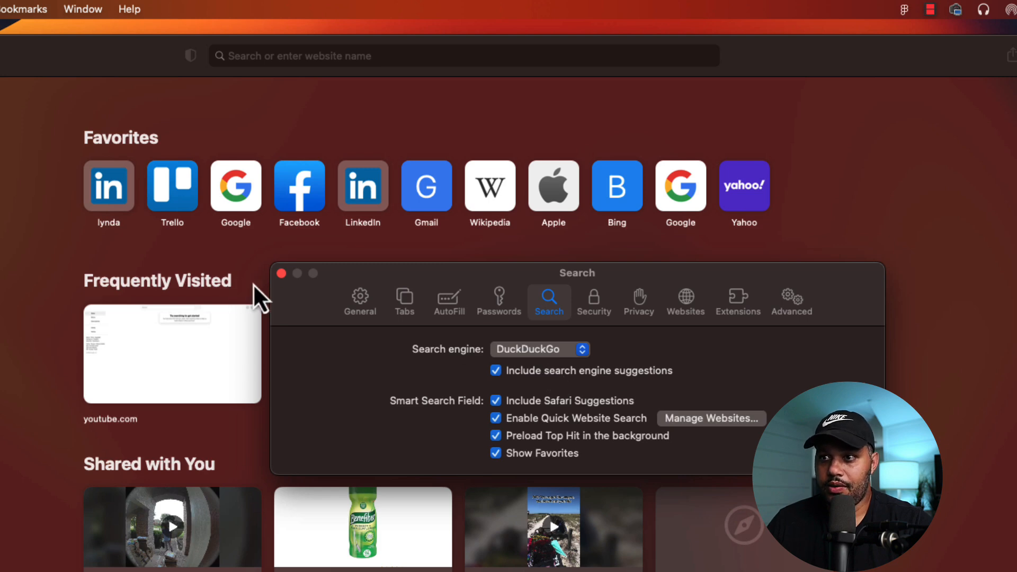
left_click(281, 273)
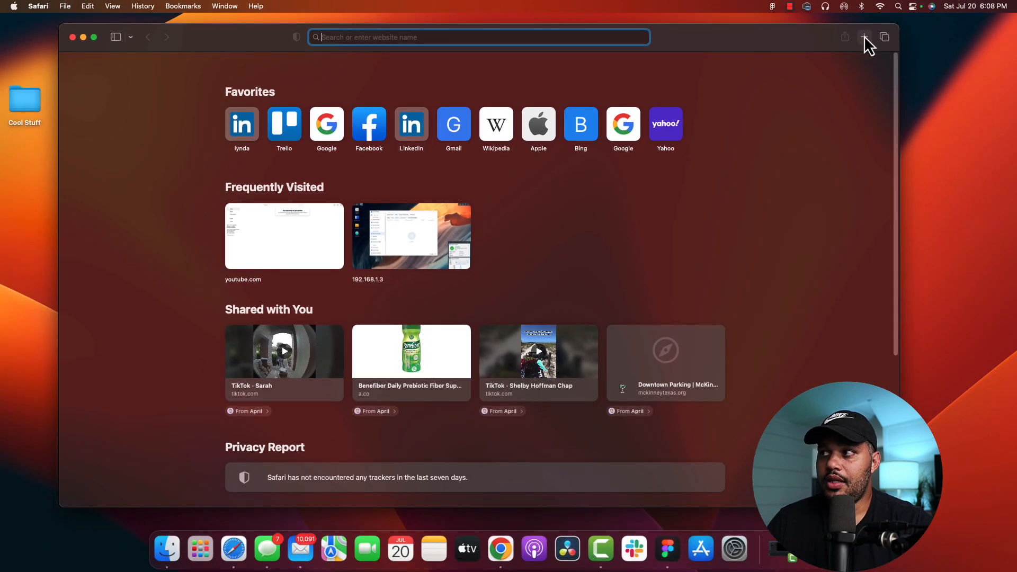
Step: Search "duck duck" from a new Safari tab to confirm results come from DuckDuckGo
left_click(864, 38)
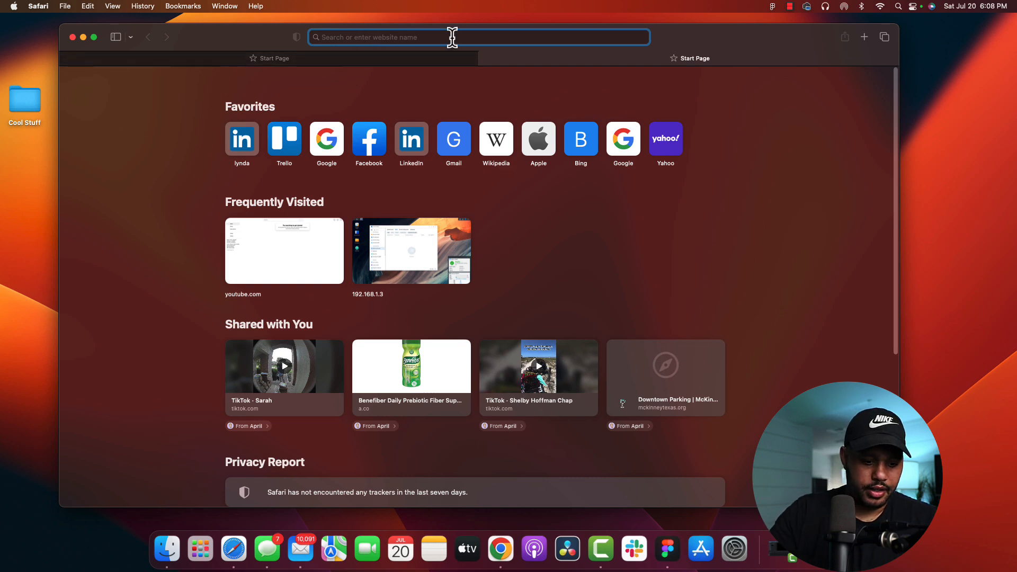
type("duck")
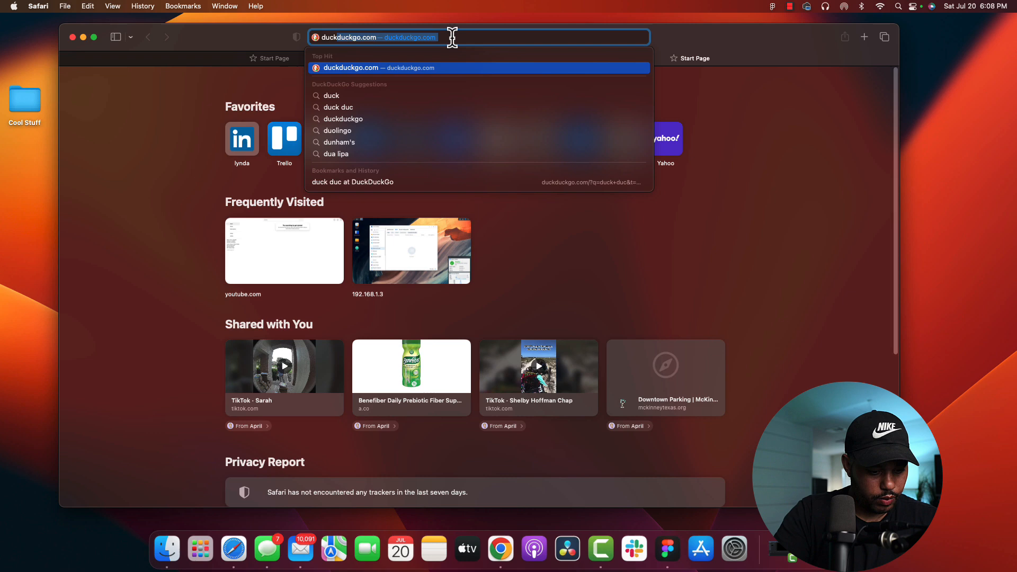
type(" duck")
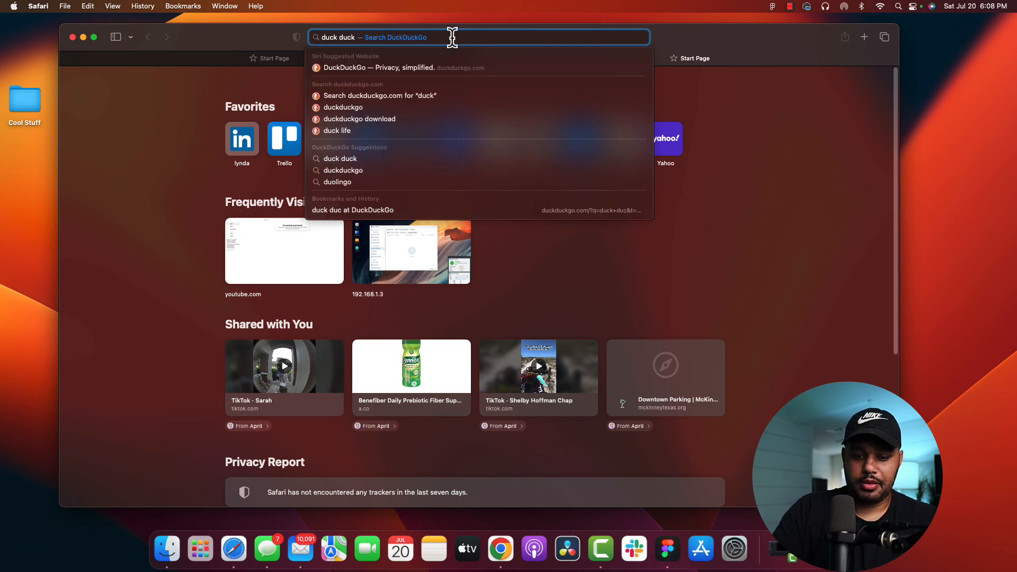
key("Return")
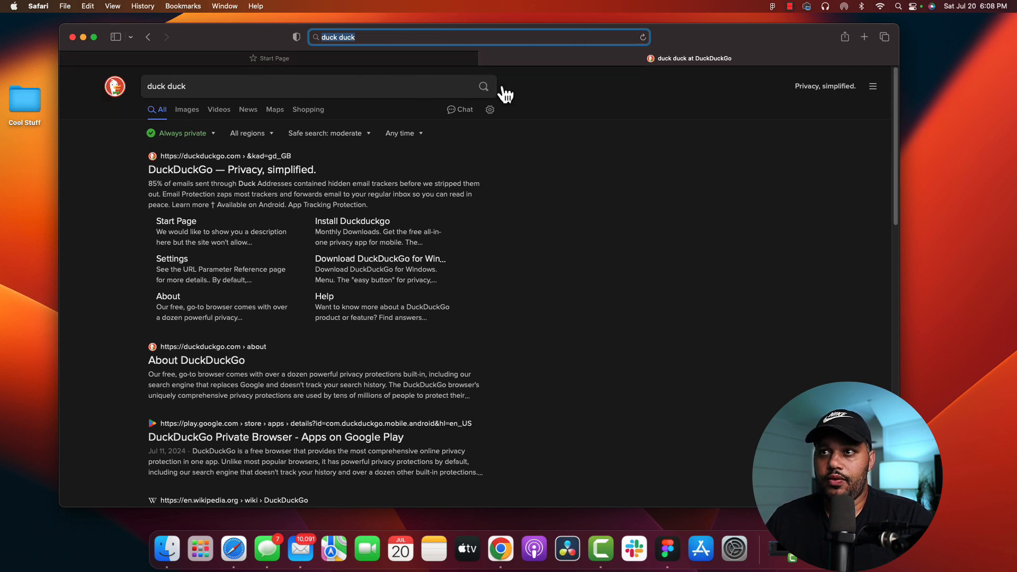
left_click(686, 57)
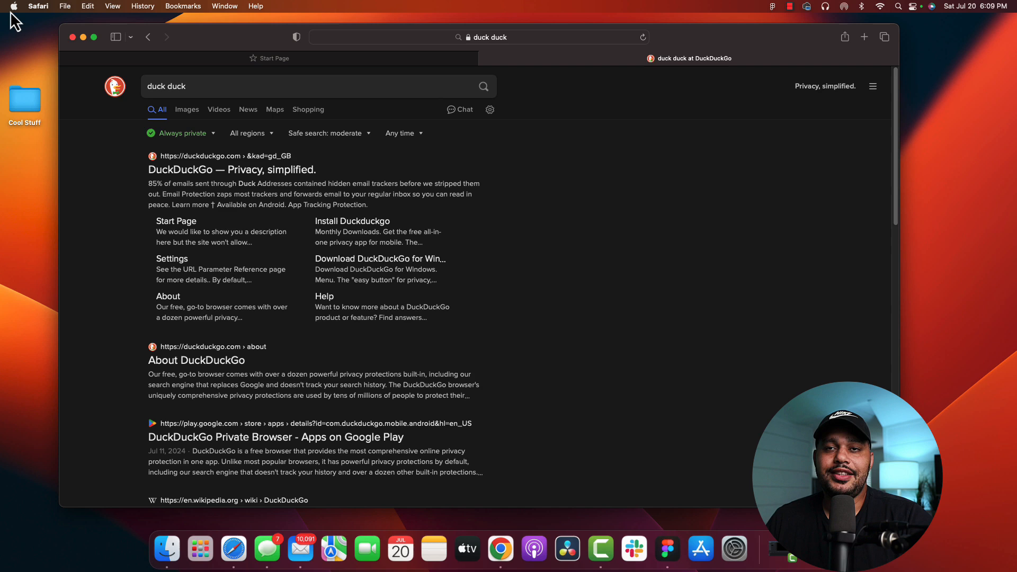
Step: Bring up System Settings from the Apple menu
left_click(14, 7)
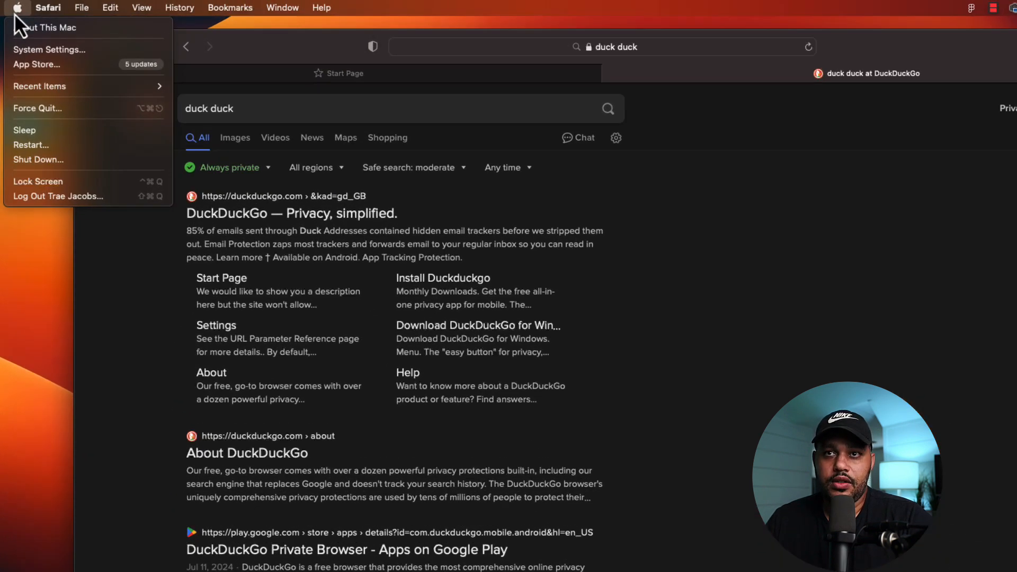
left_click(20, 9)
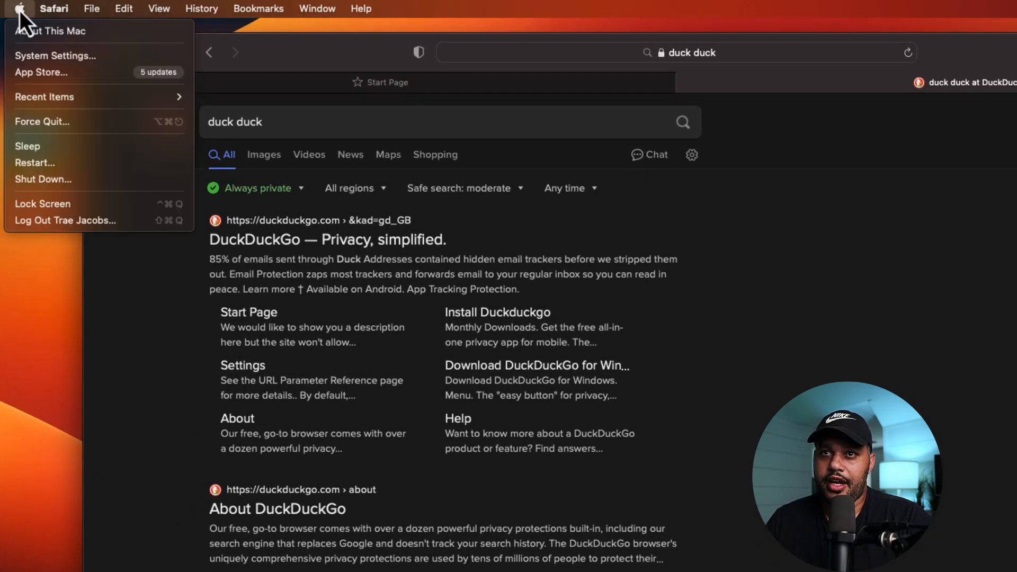
left_click(45, 58)
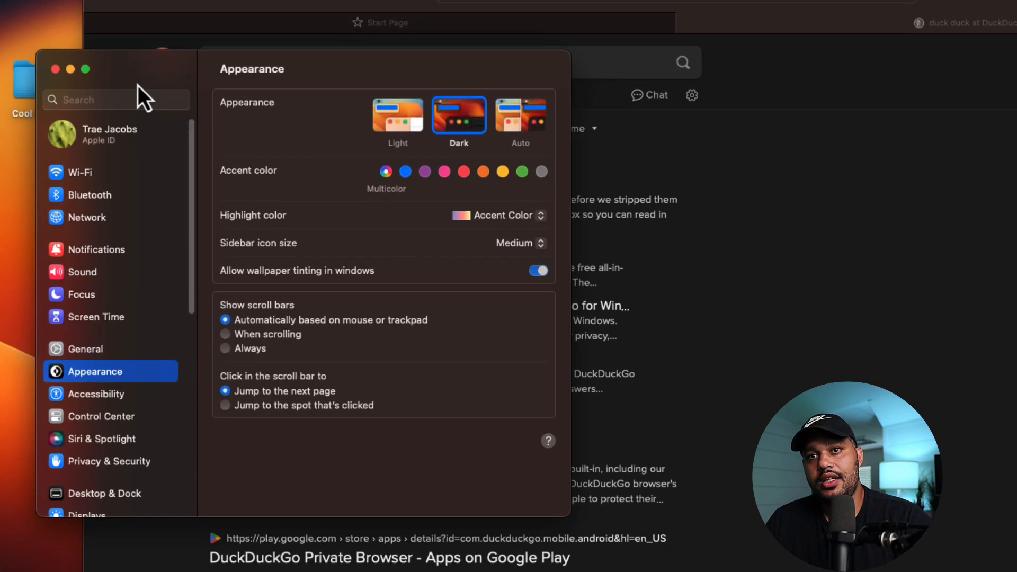
scroll(124, 188, "down", 2)
scroll(124, 188, "down", 2)
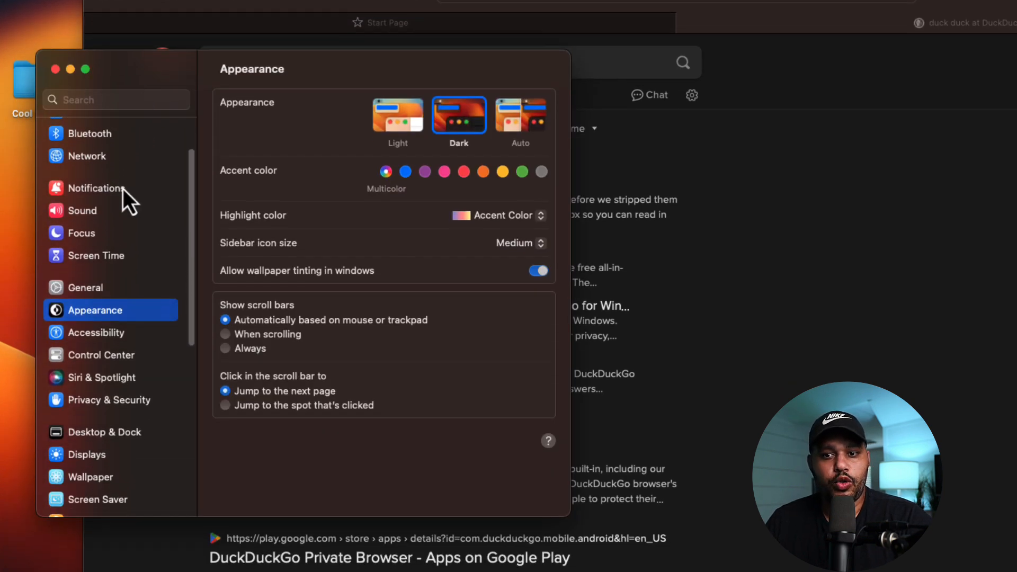
scroll(123, 189, "down", 1)
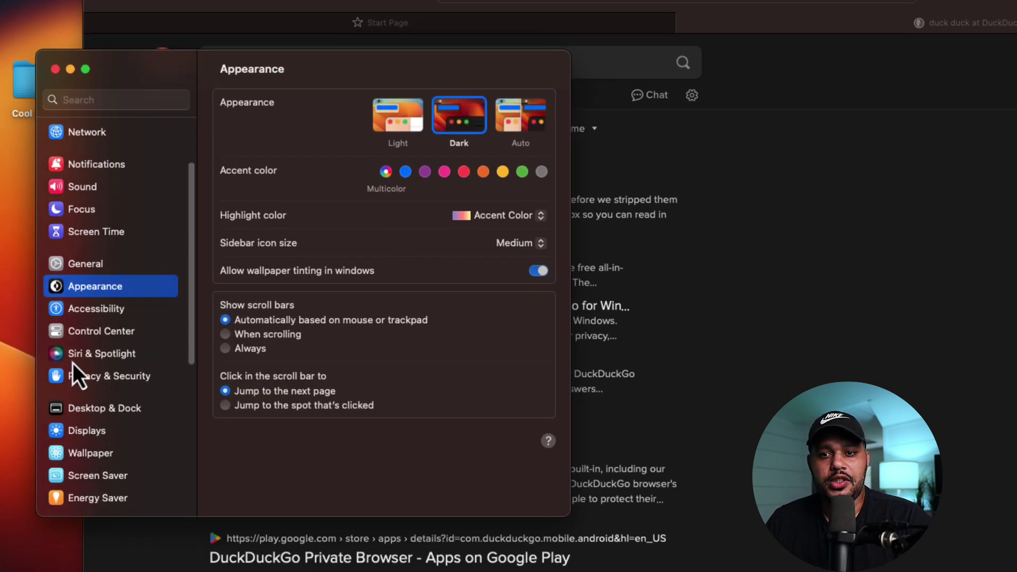
Step: In Desktop & Dock, set the Mac's default web browser to Safari instead of Chrome
left_click(106, 414)
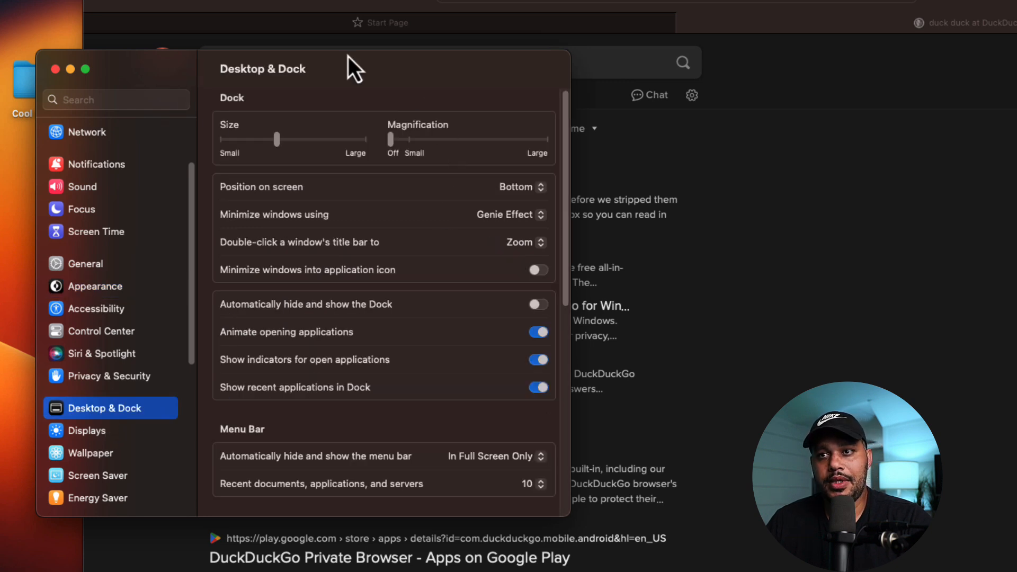
scroll(406, 265, "down", 1)
scroll(406, 265, "down", 2)
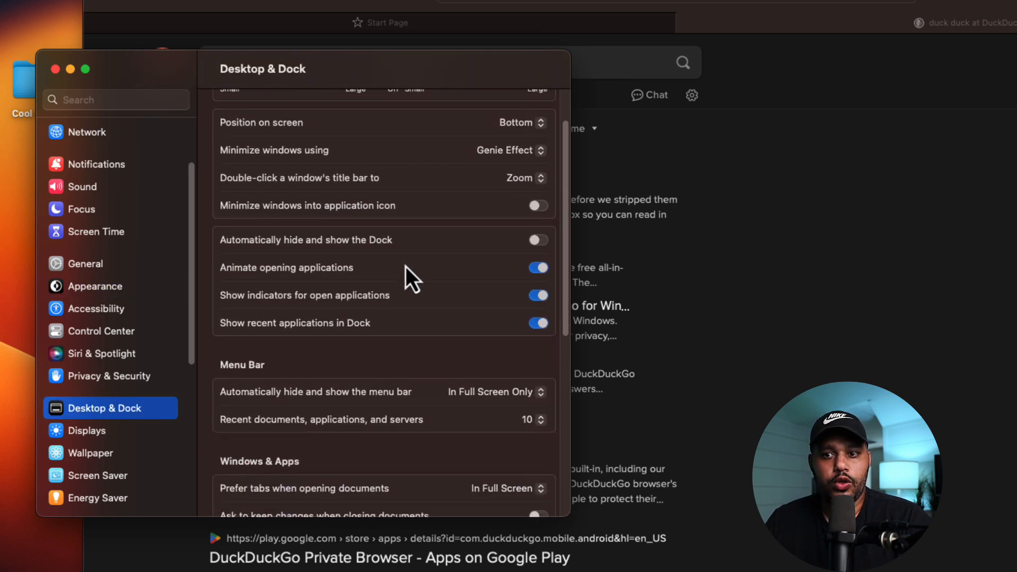
scroll(406, 267, "down", 2)
scroll(406, 270, "down", 2)
scroll(406, 271, "down", 2)
scroll(406, 271, "down", 2)
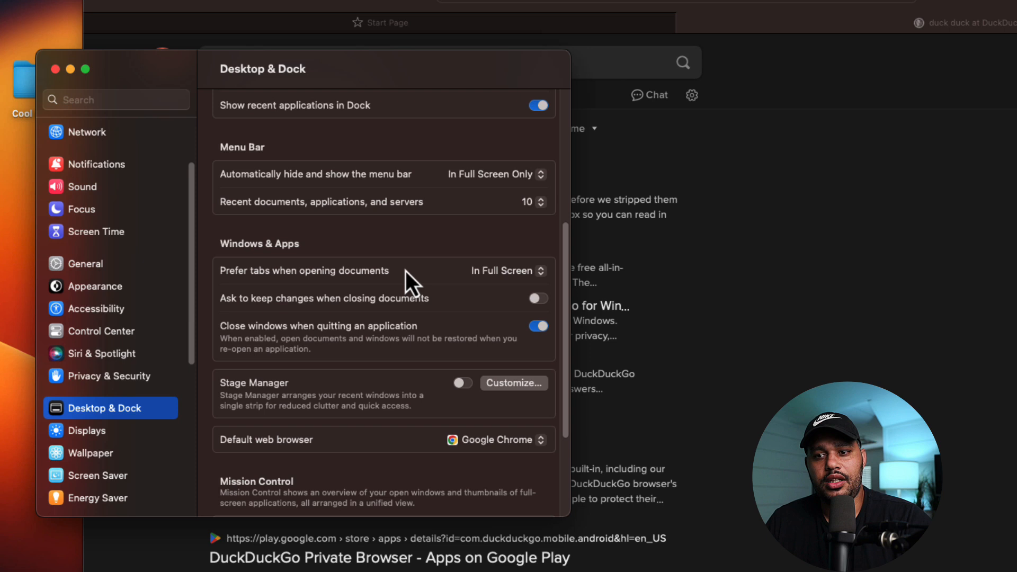
scroll(405, 271, "down", 2)
scroll(405, 271, "down", 2)
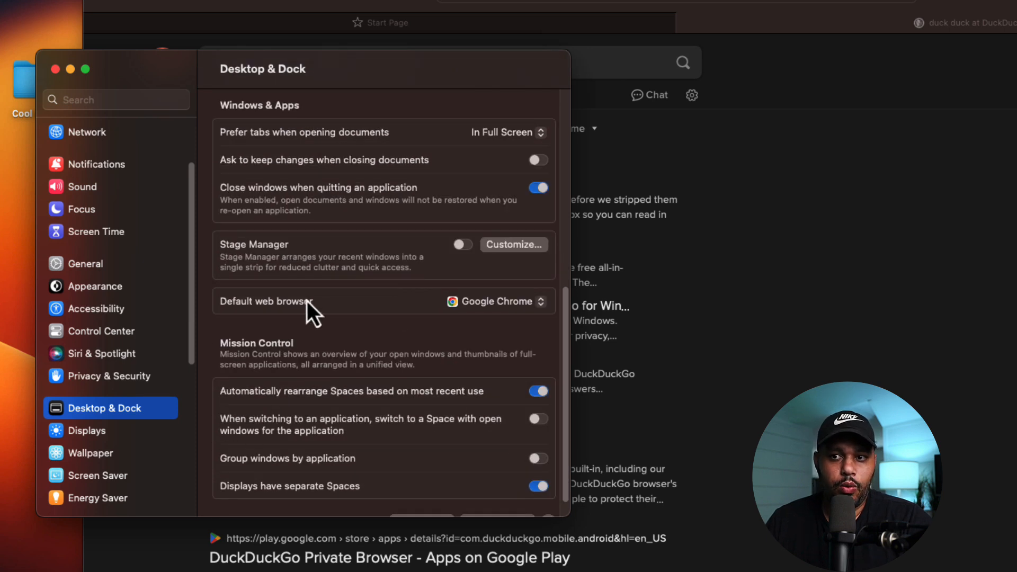
left_click(536, 307)
left_click(513, 330)
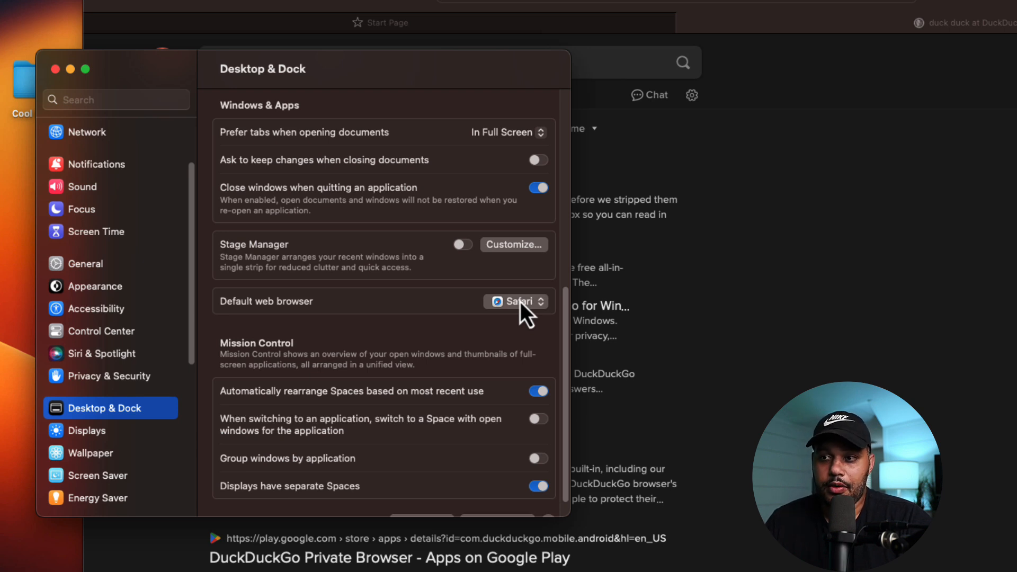
left_click(520, 301)
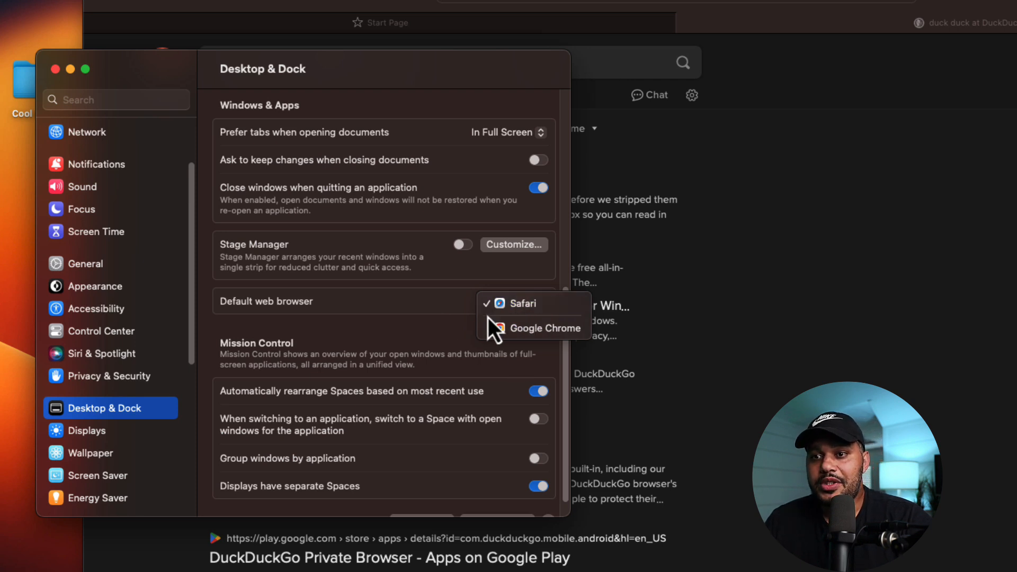
left_click(398, 314)
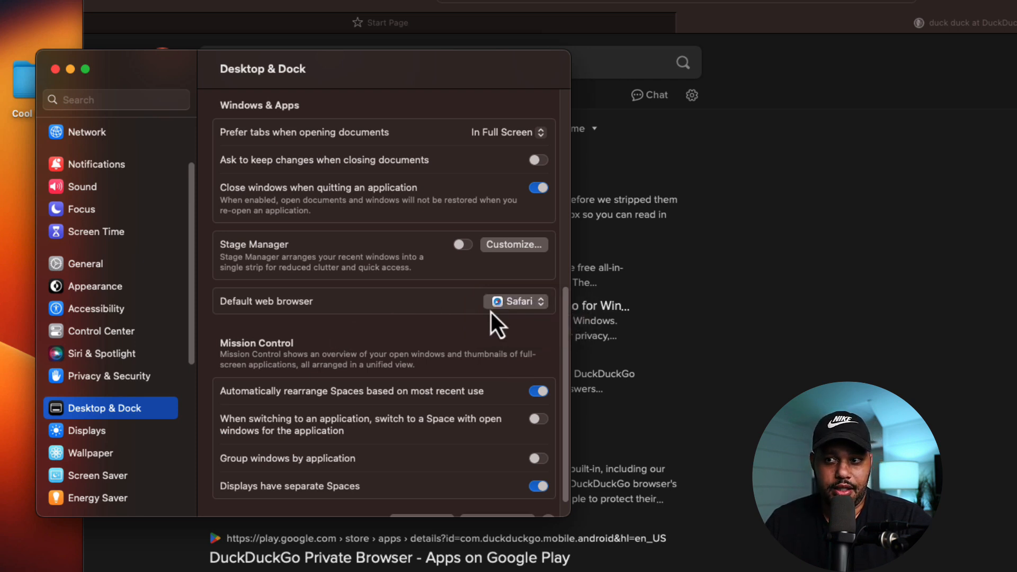